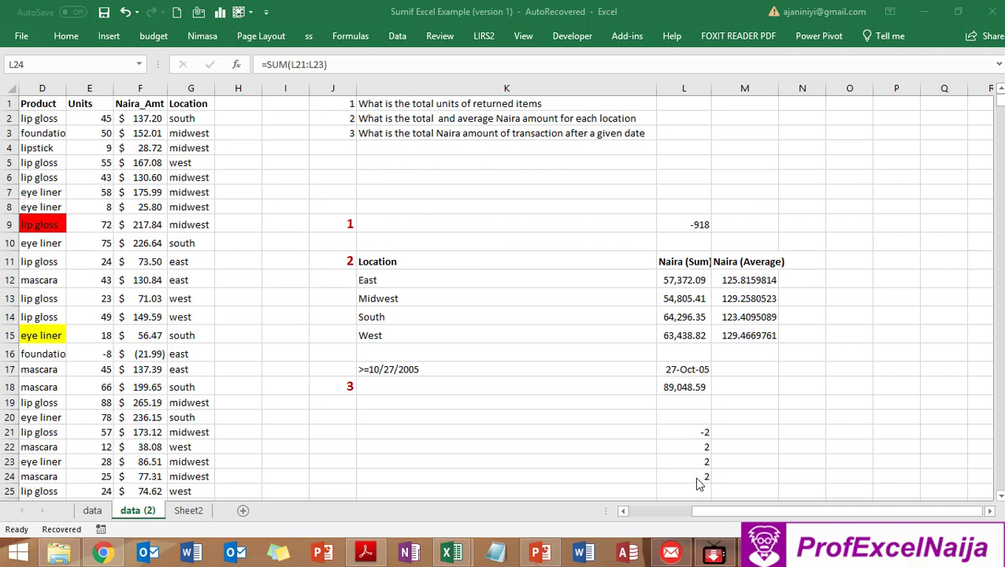
click(698, 482)
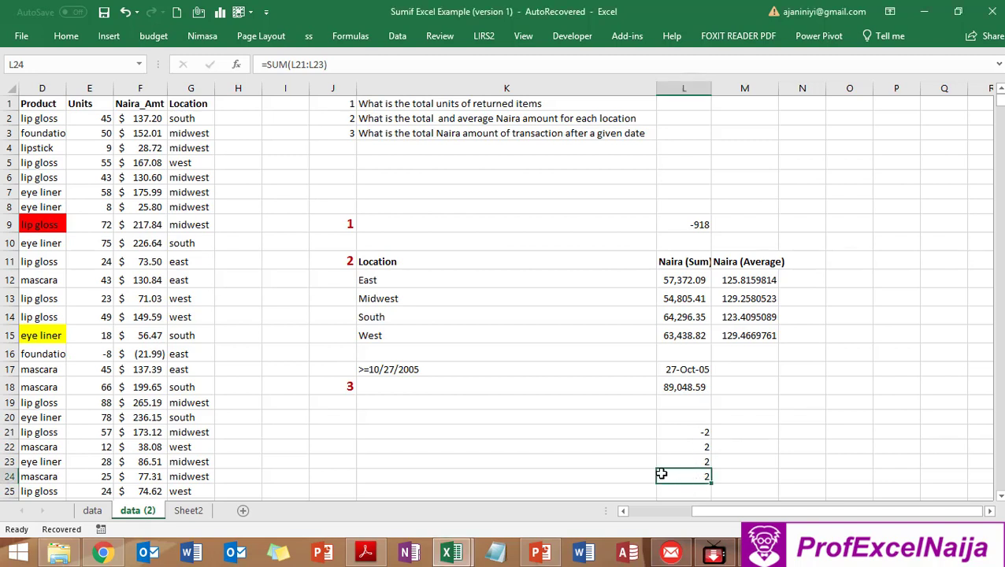
click(688, 432)
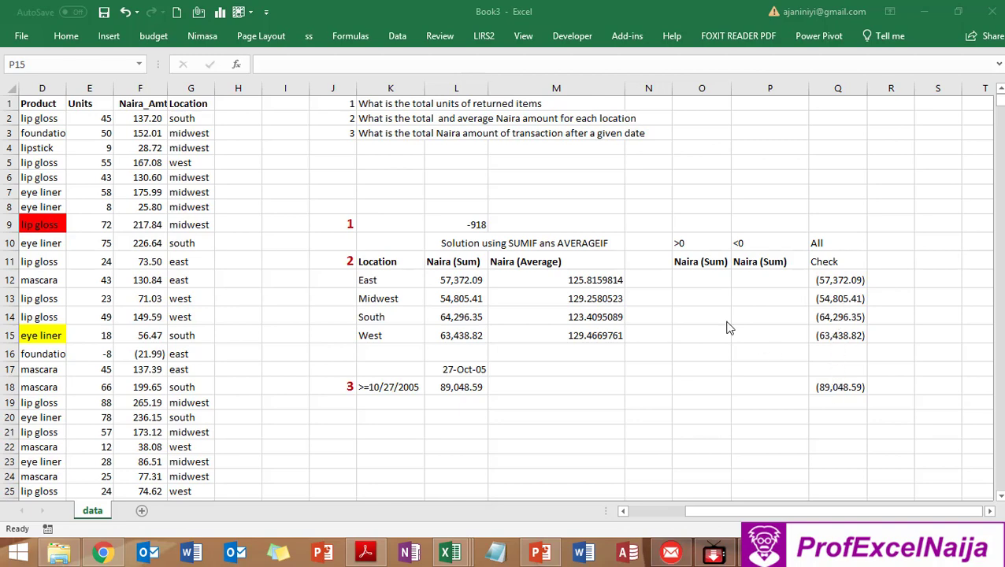
Start a SUMIFS formula in cell O12 with the named range Naira_Amt as the sum range.
click(686, 280)
click(686, 280)
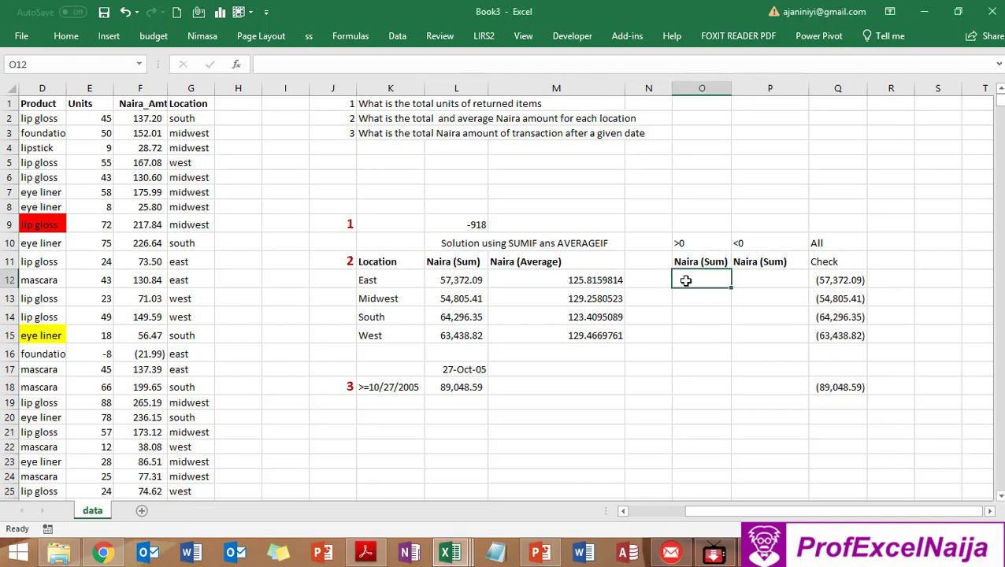
text(=su)
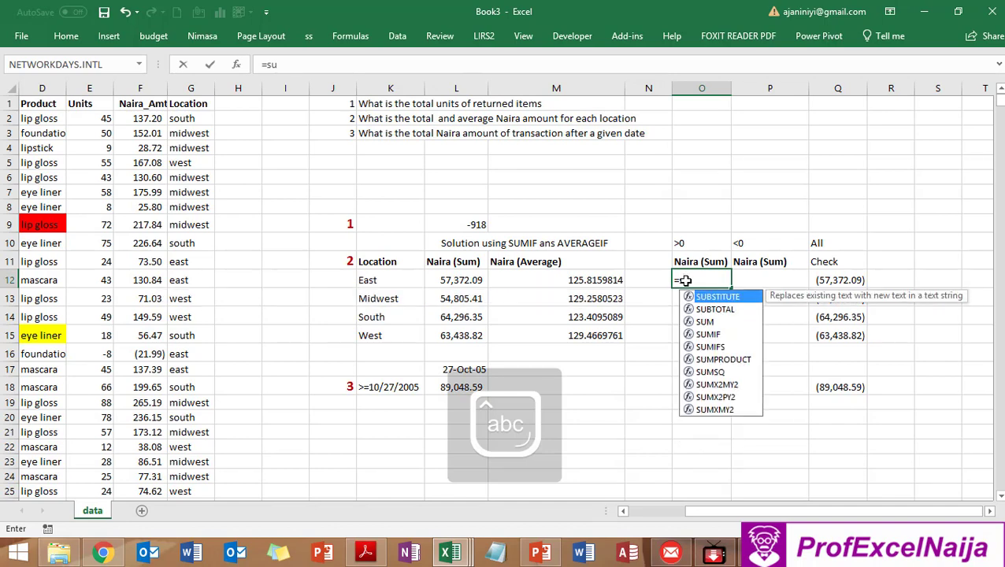
double_click(721, 347)
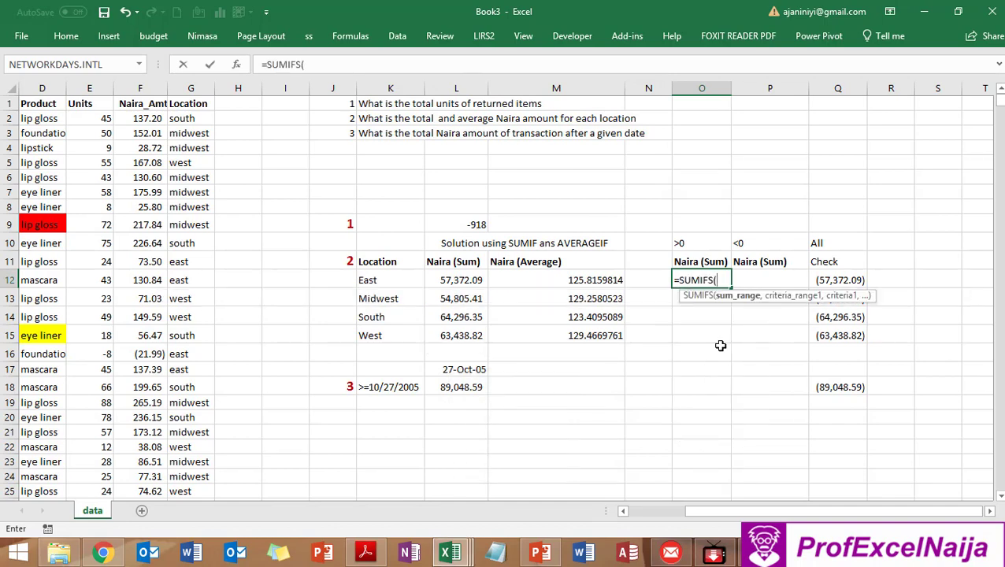
text(n)
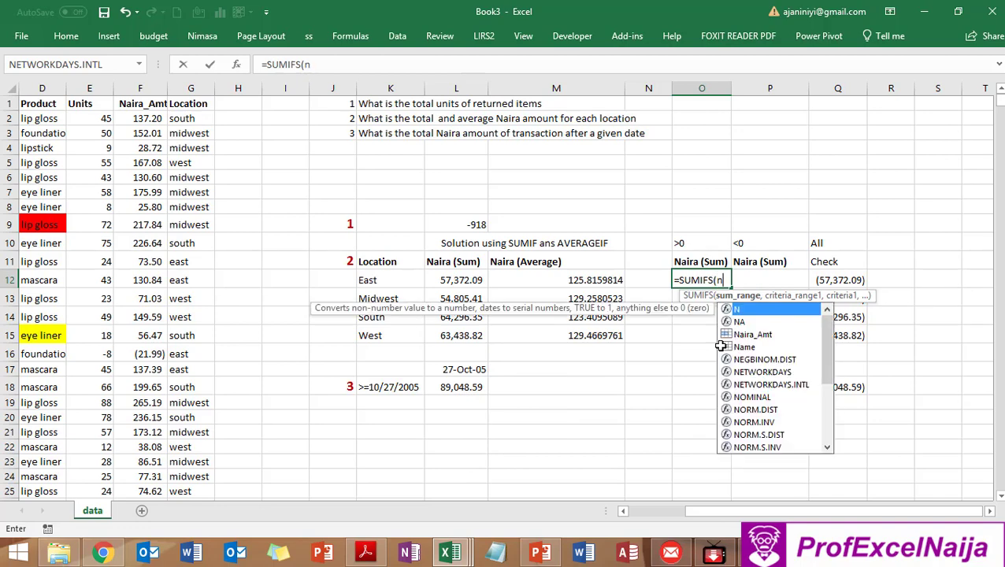
double_click(772, 336)
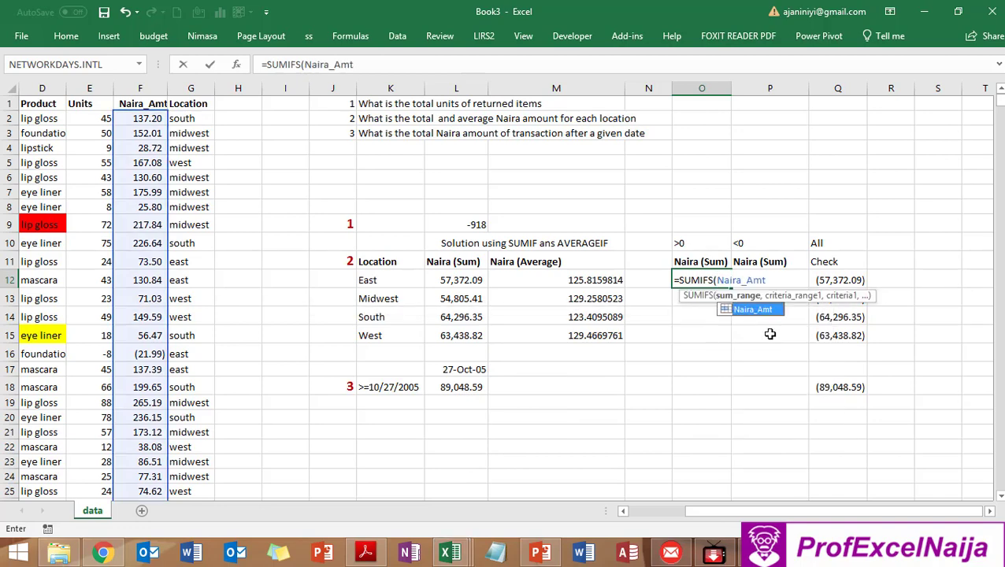
text(,)
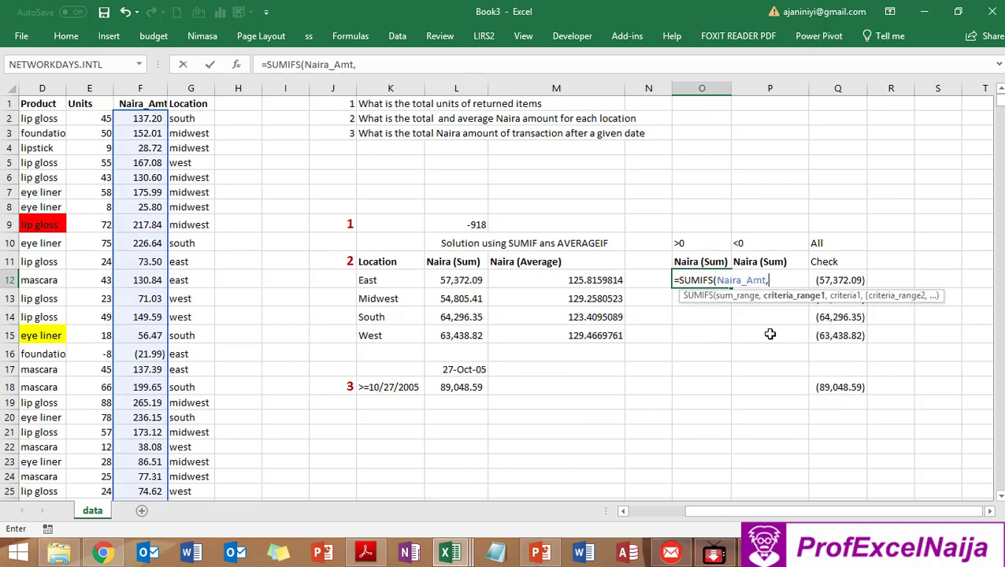
Add Naira_Amt as the first criteria range of the O12 formula, with cell O10 as its criterion.
text(n)
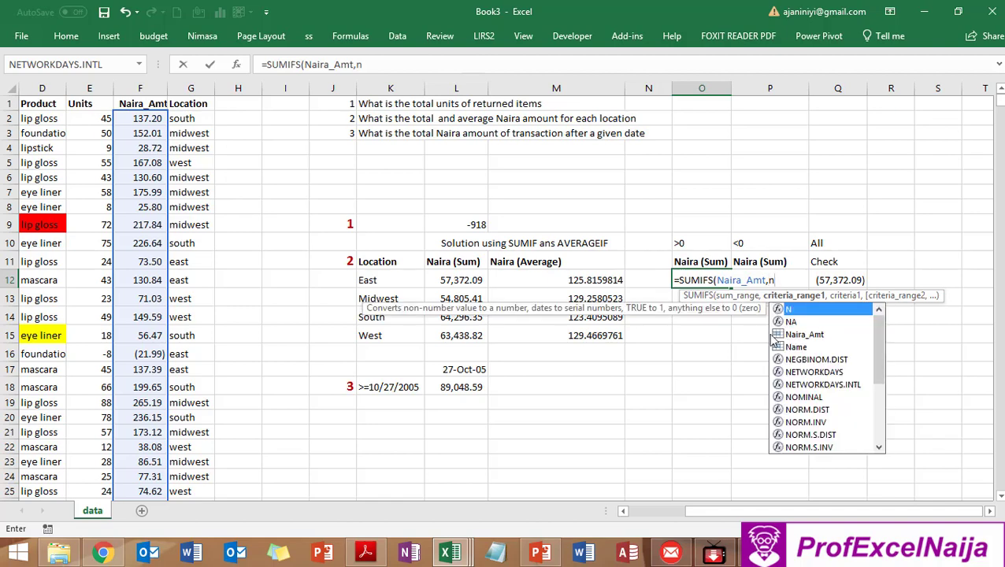
double_click(807, 338)
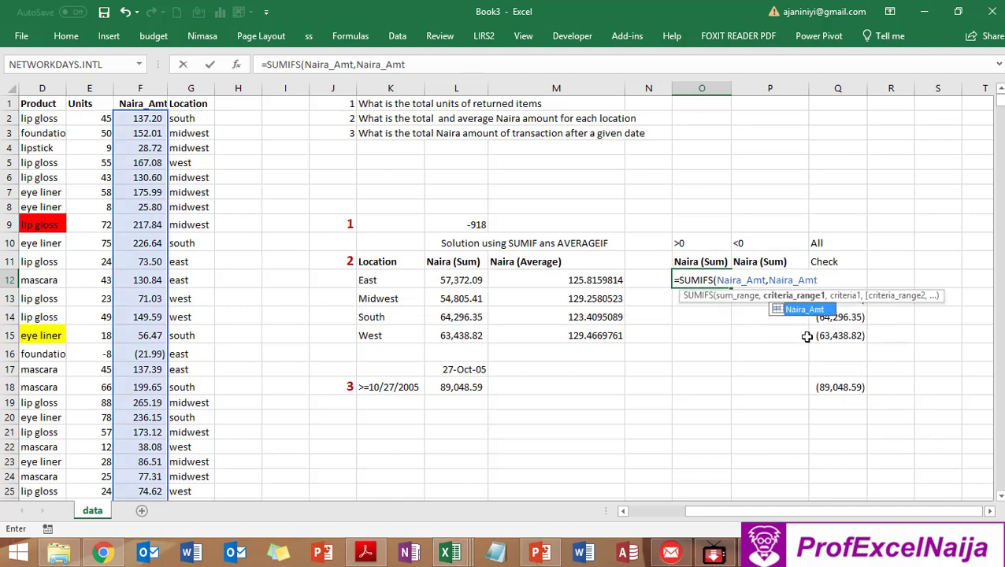
text(,)
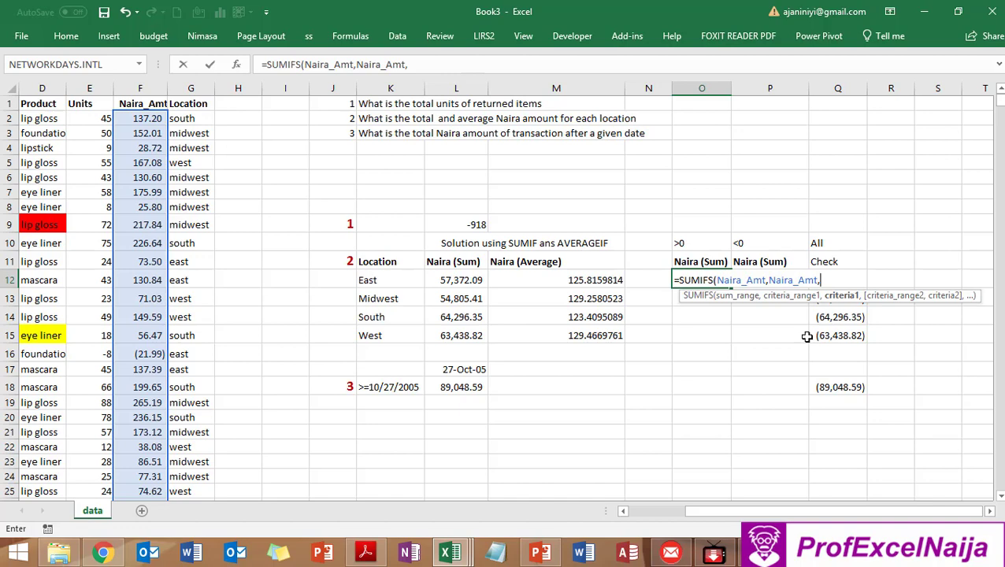
click(688, 245)
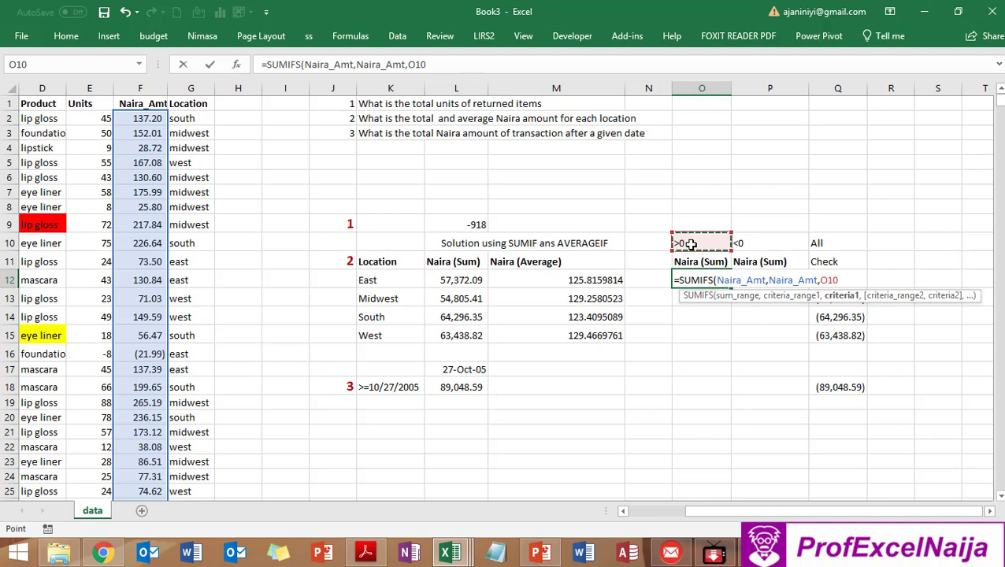
text(,)
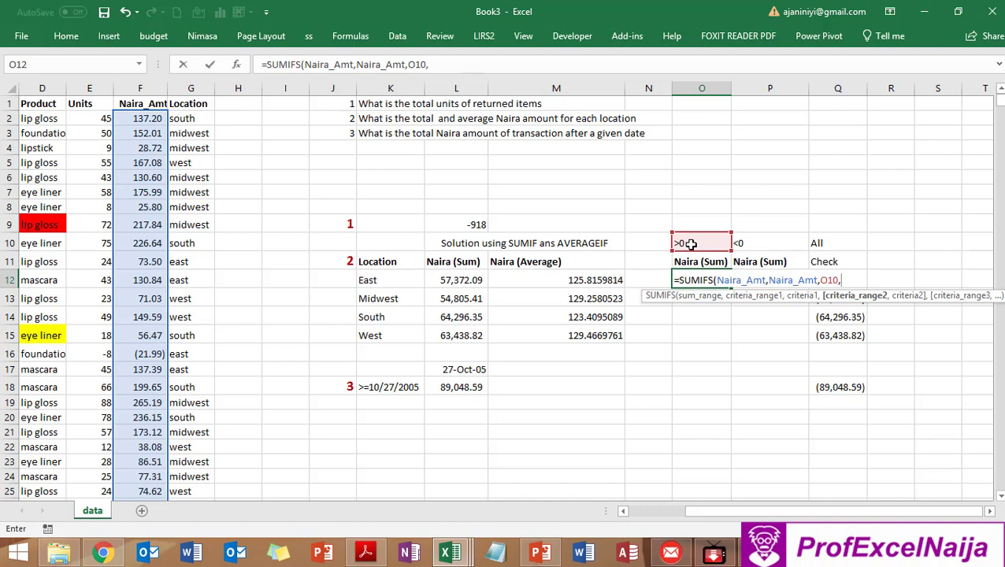
Add the named range Location as the second criteria range of the O12 formula, with cell K12 as its criterion.
text(Location)
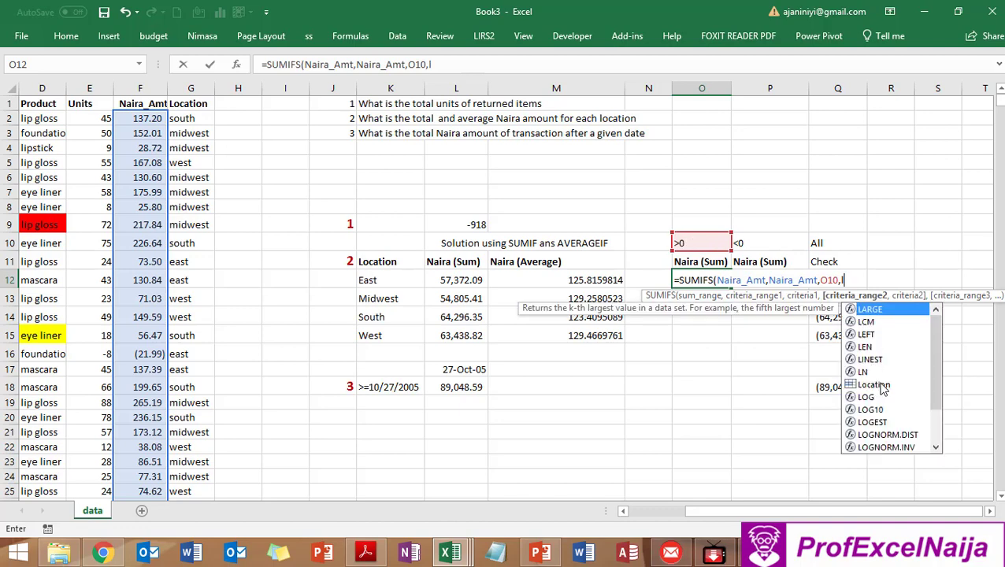
text(,)
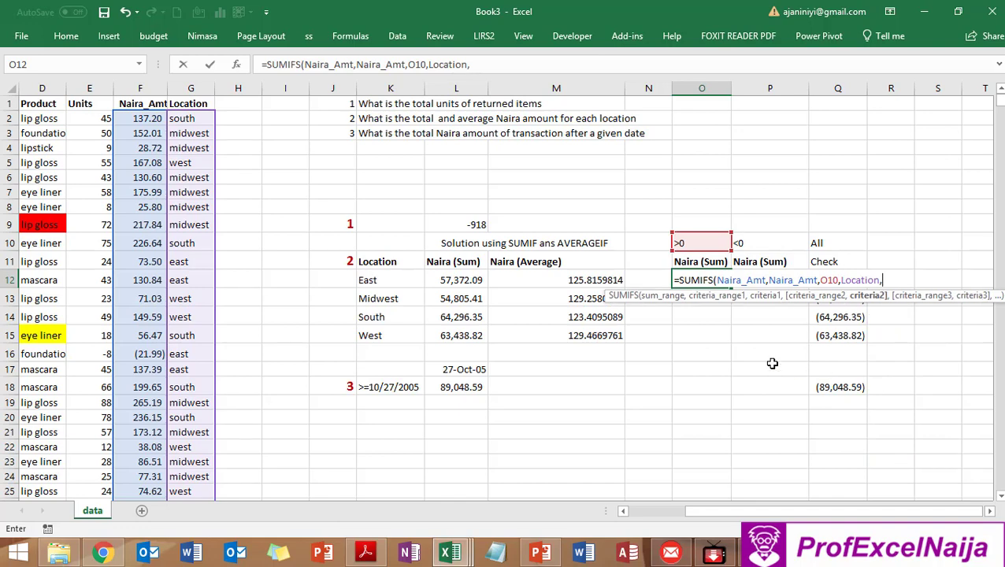
click(383, 281)
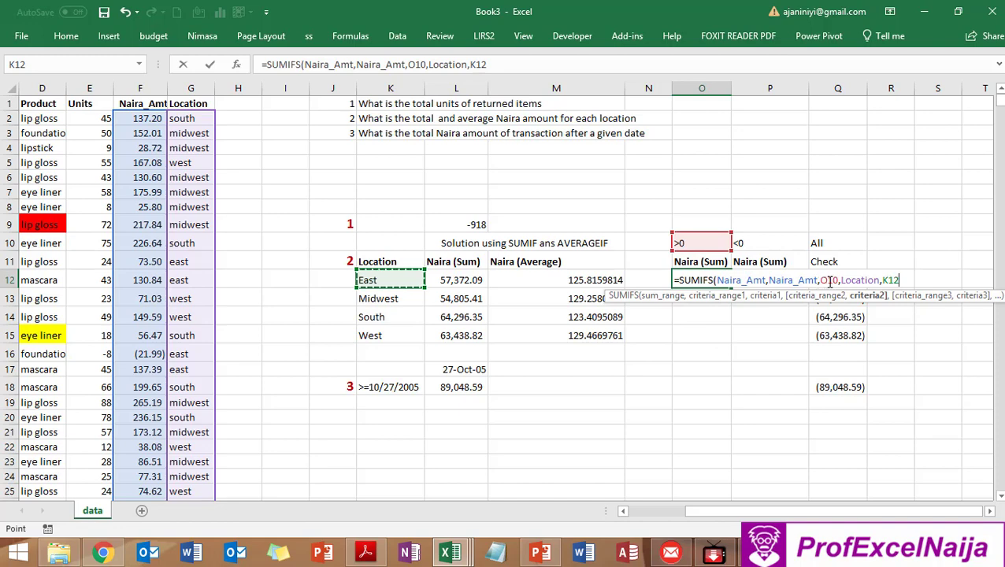
Change the criteria references in the O12 formula to O$10 and $K12, and fill the formula across O12:P15.
click(417, 63)
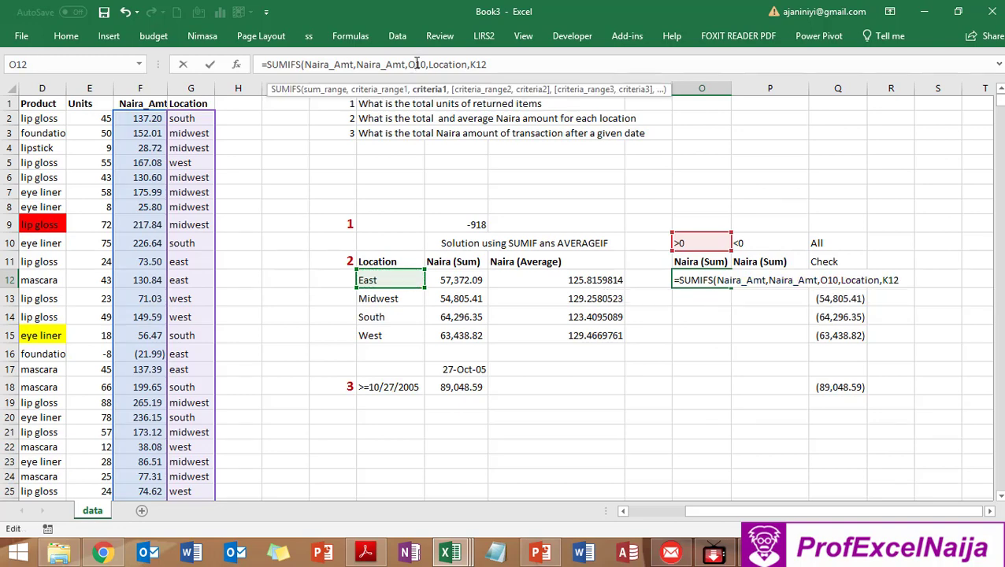
text($)
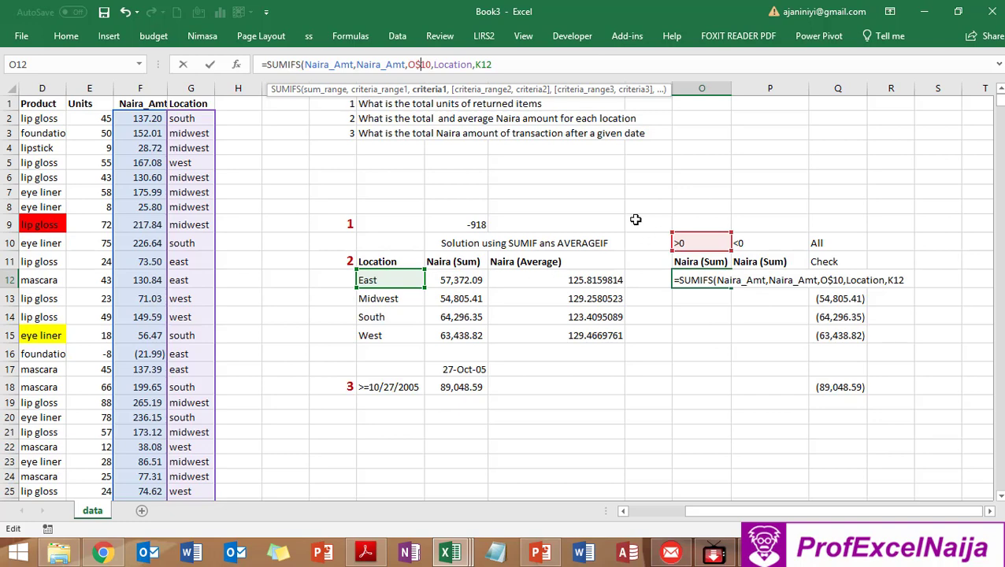
click(475, 65)
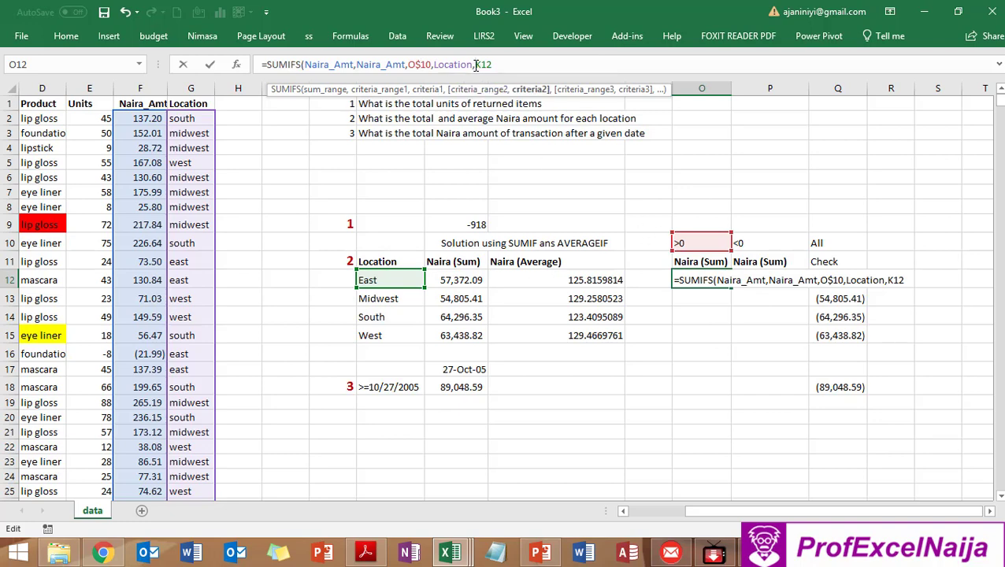
text($)
key(Return)
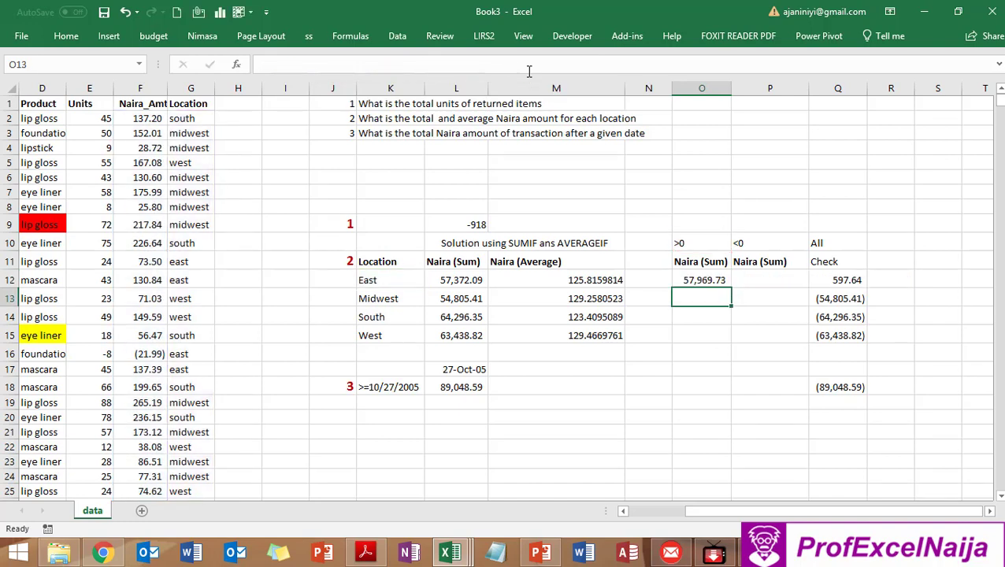
click(702, 282)
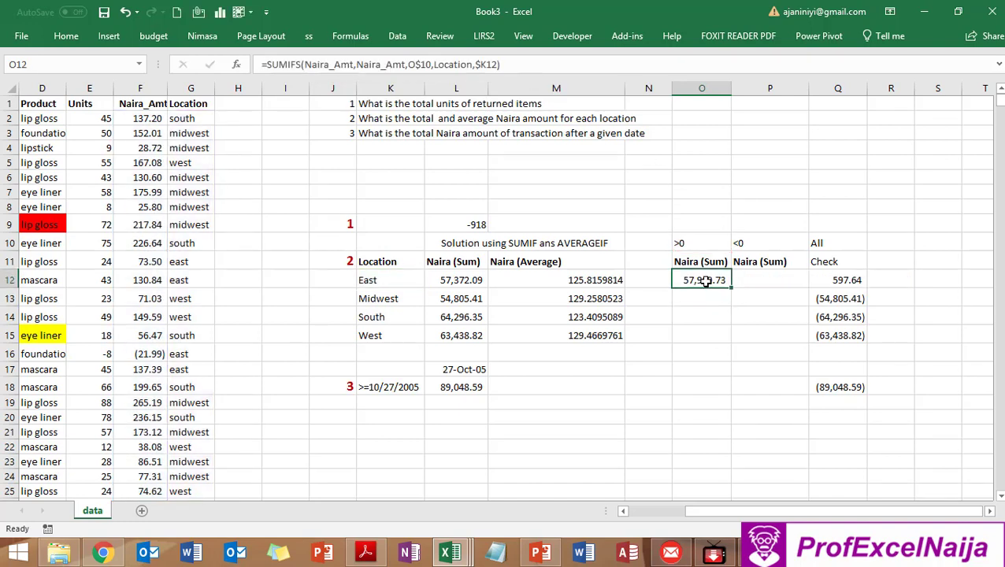
drag(732, 288, 806, 341)
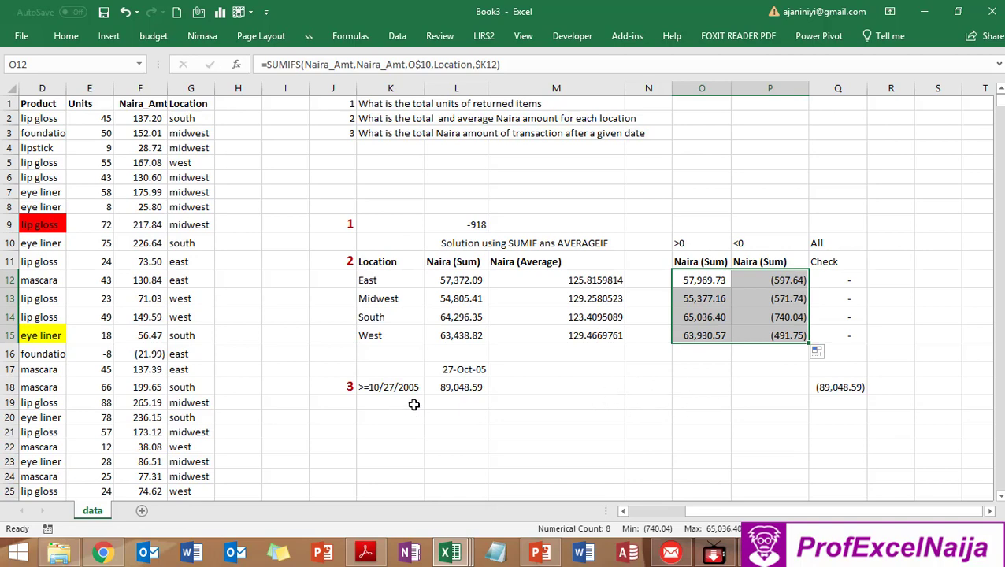
Start a SUMIFS formula in cell O18 with the named range Naira_Amt as the sum range.
click(701, 390)
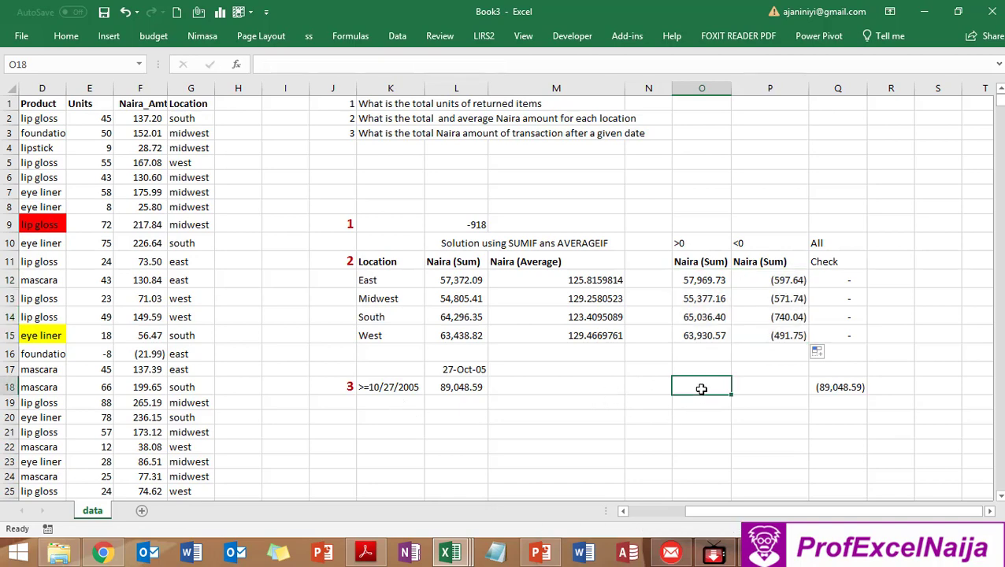
text(=S)
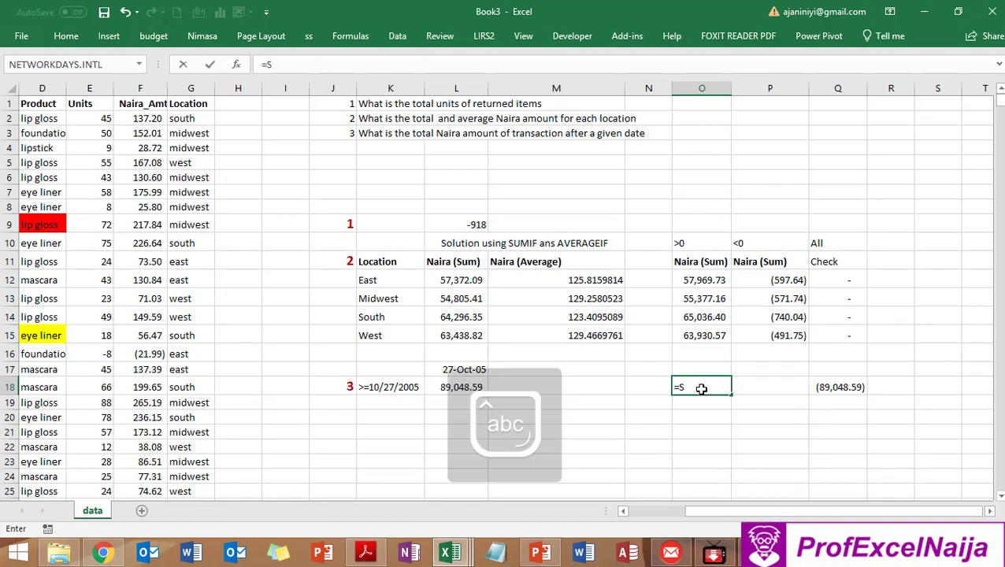
text(um)
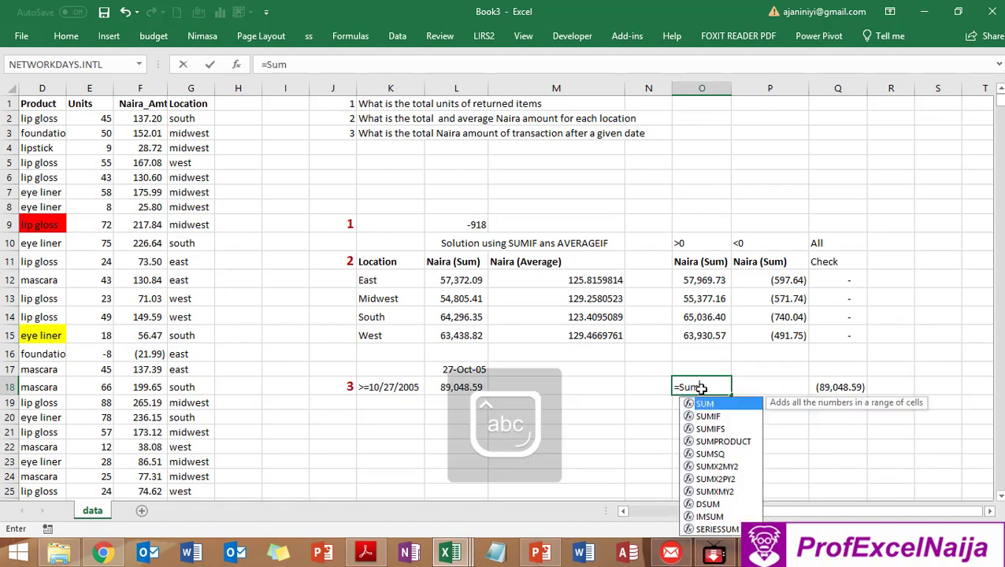
double_click(711, 429)
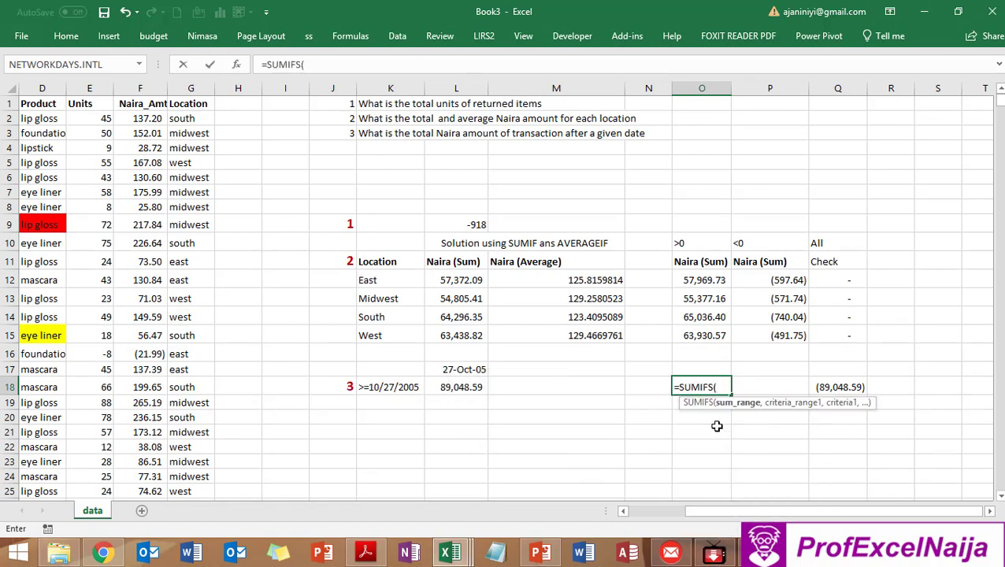
text(N)
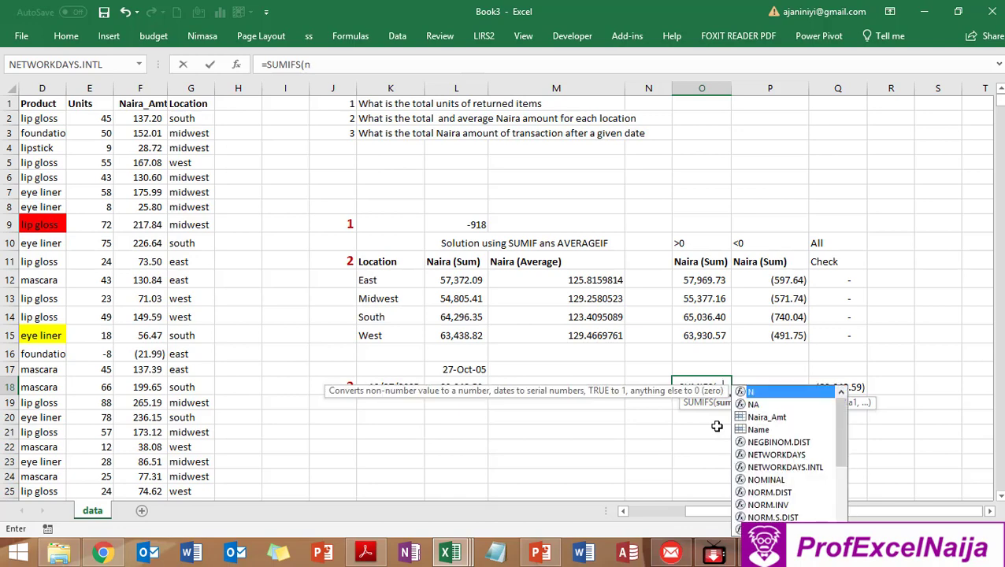
double_click(778, 417)
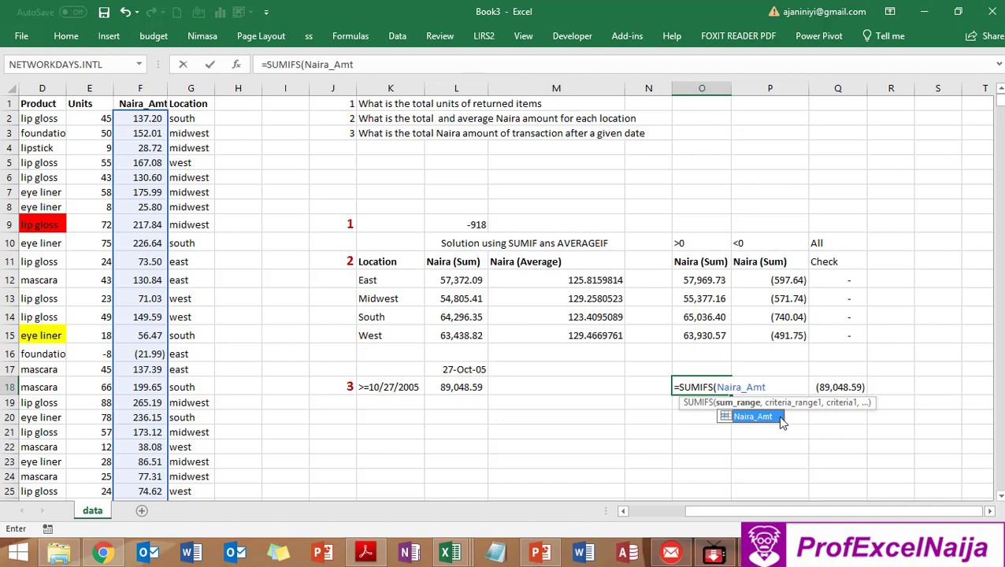
text(,)
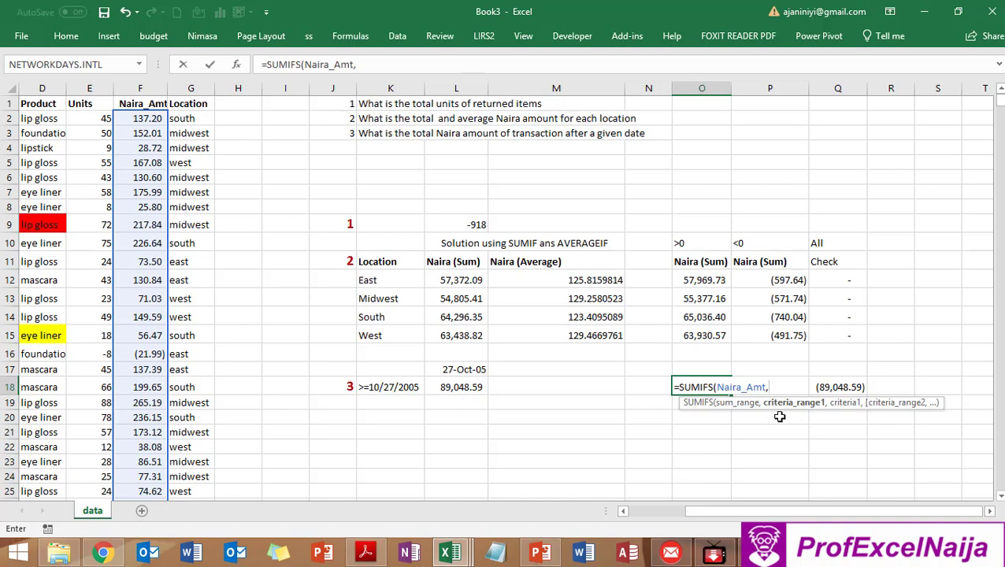
Add Naira_Amt as the first criteria range of the O18 formula, with cell O10 as its criterion.
text(n)
click(855, 420)
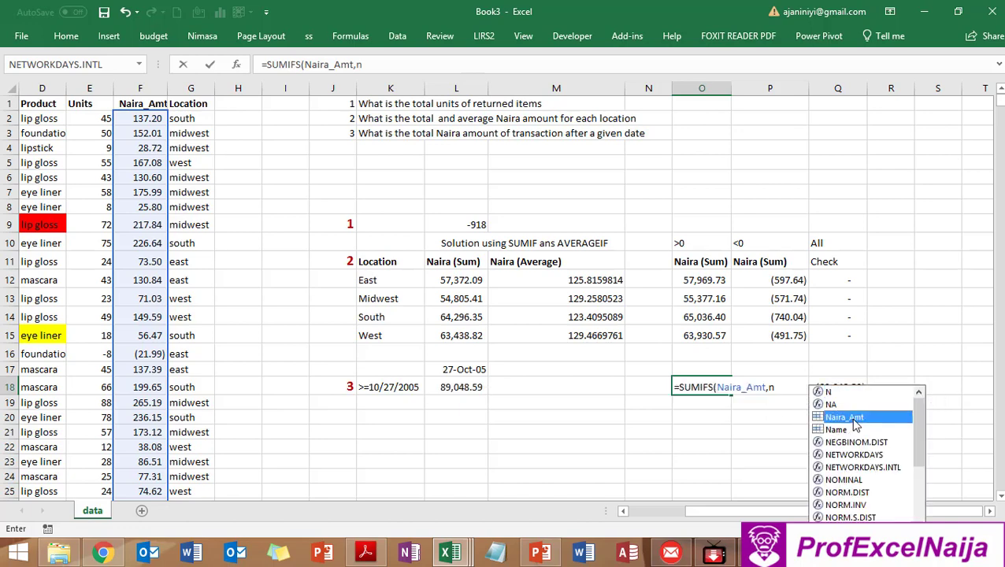
double_click(856, 421)
text(,)
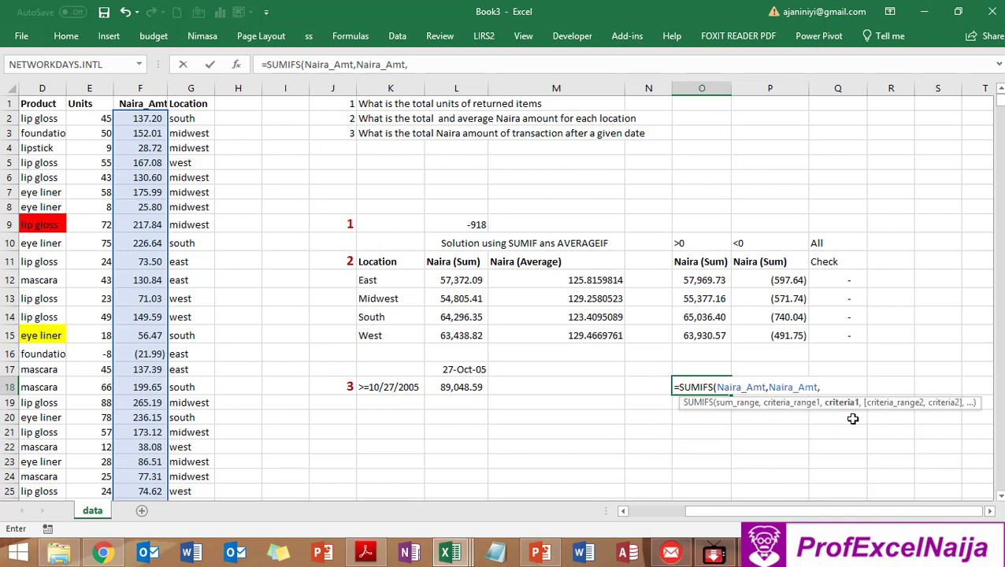
click(703, 243)
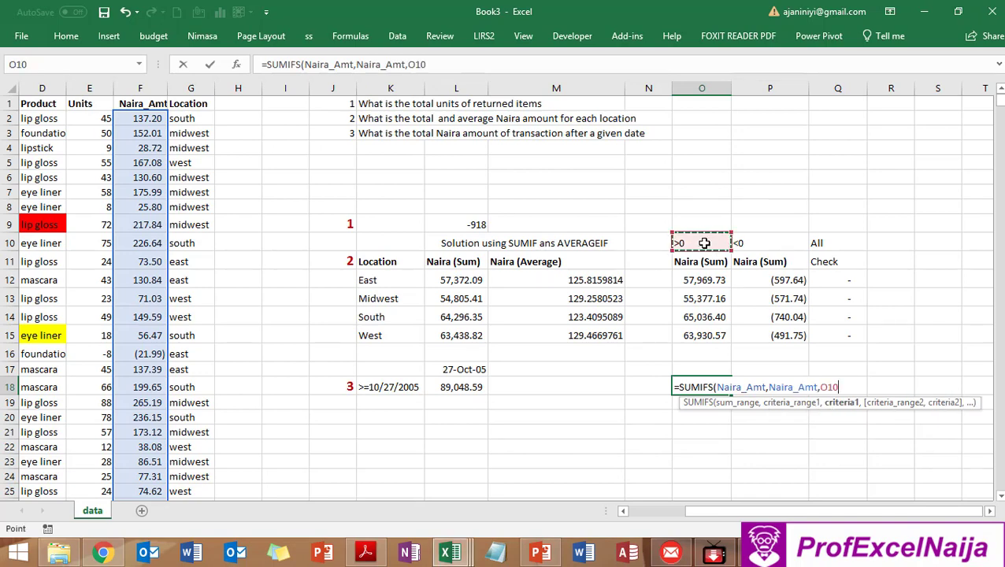
text(,)
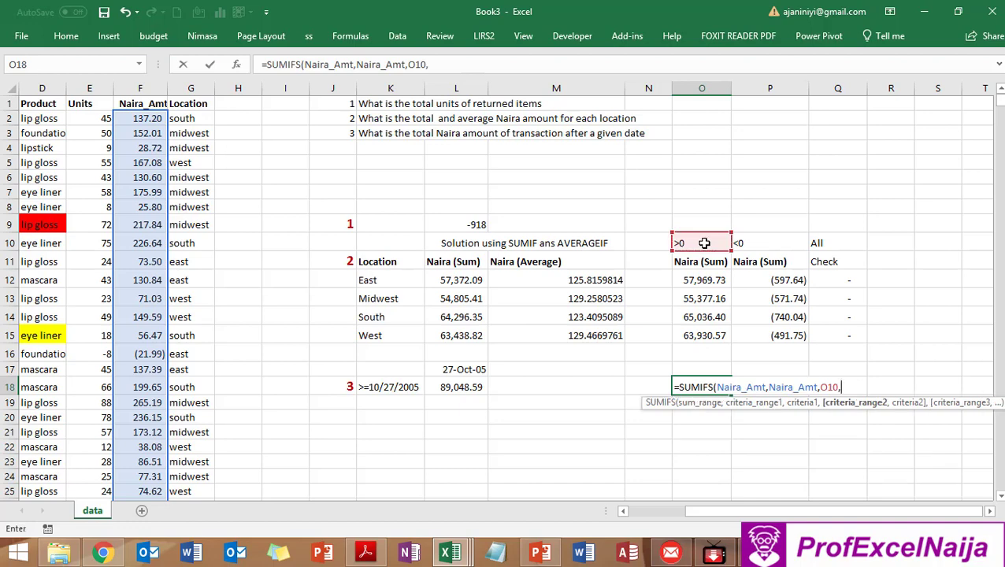
Add the named range Date as the second criteria range of the O18 formula, with cell K18 as its criterion.
text(d)
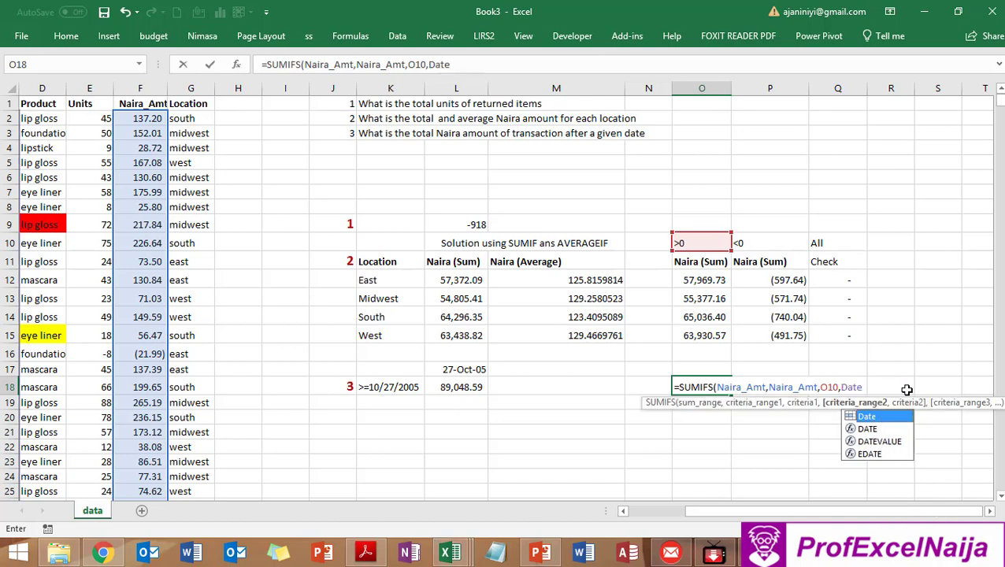
text(,)
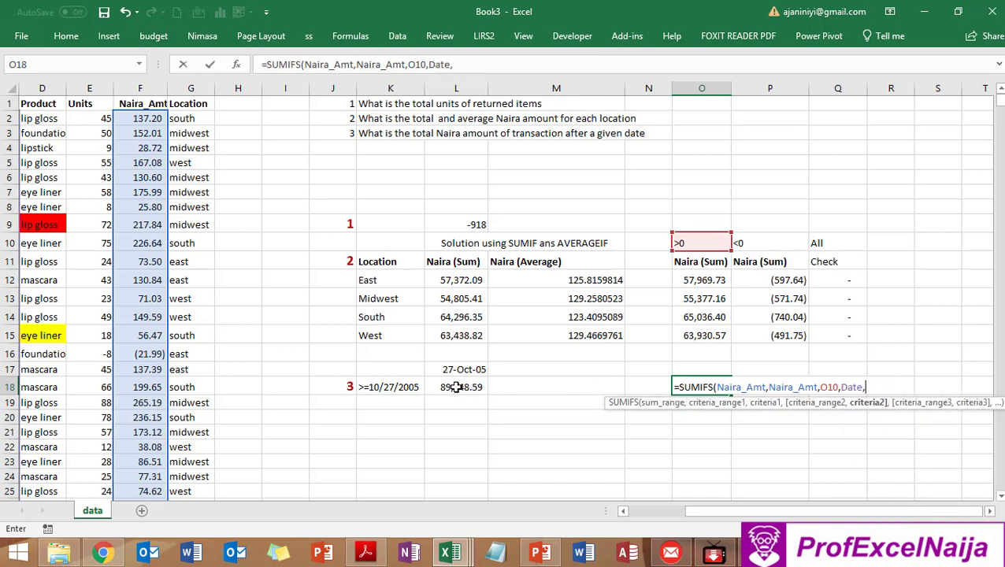
click(384, 389)
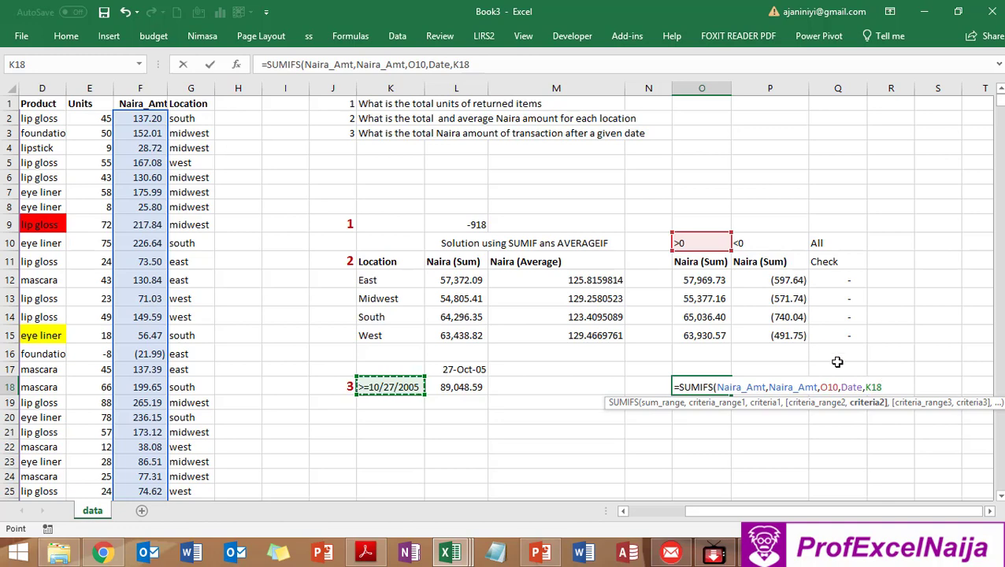
Change the date criterion reference in the O18 formula to $K18 and fill the formula across to P18.
click(454, 65)
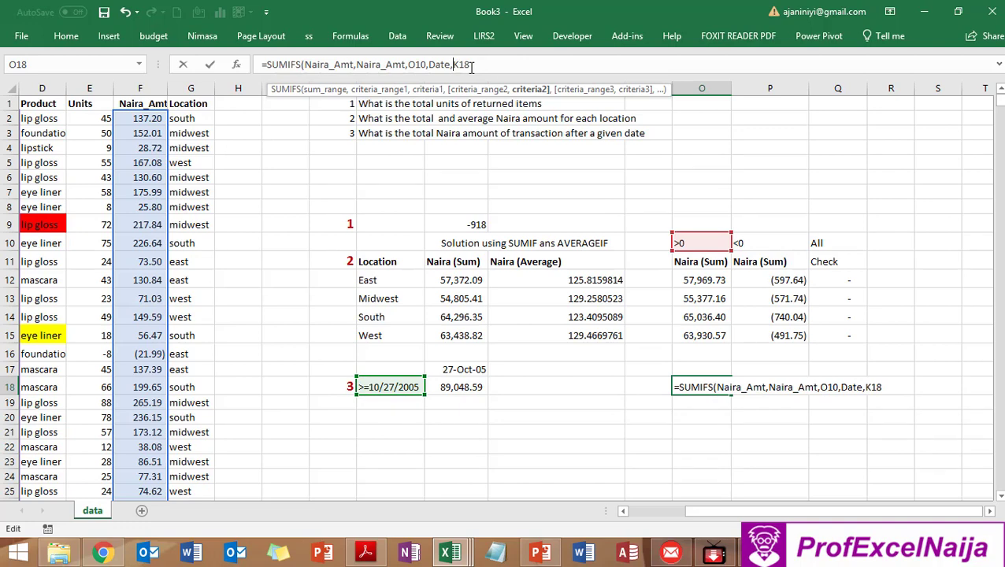
text($)
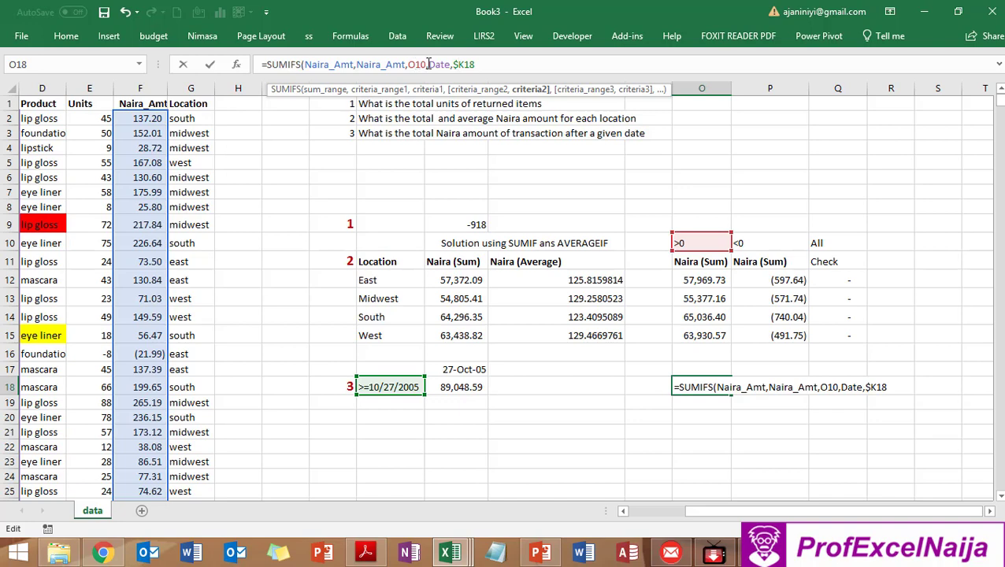
key(Return)
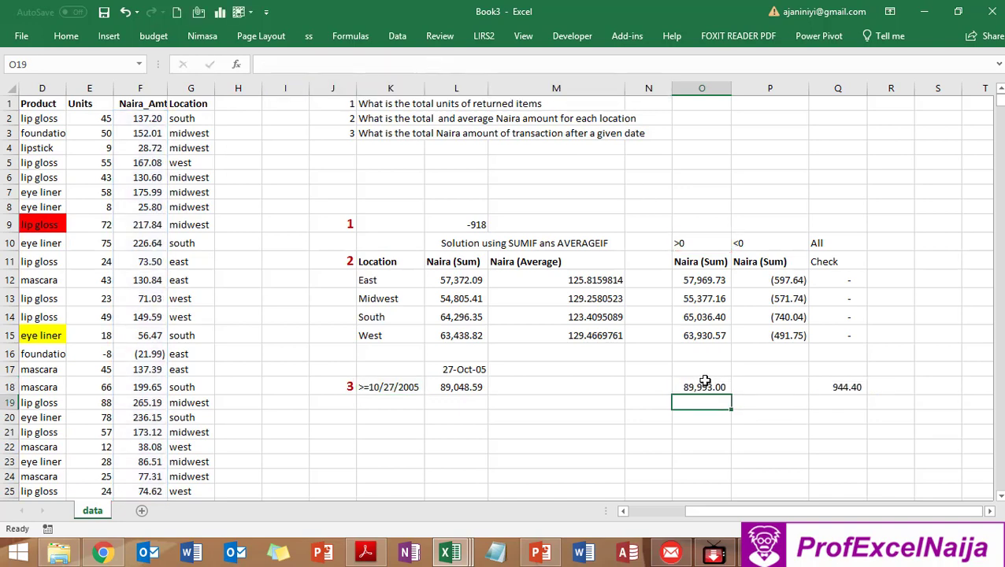
click(706, 379)
drag(732, 394, 774, 396)
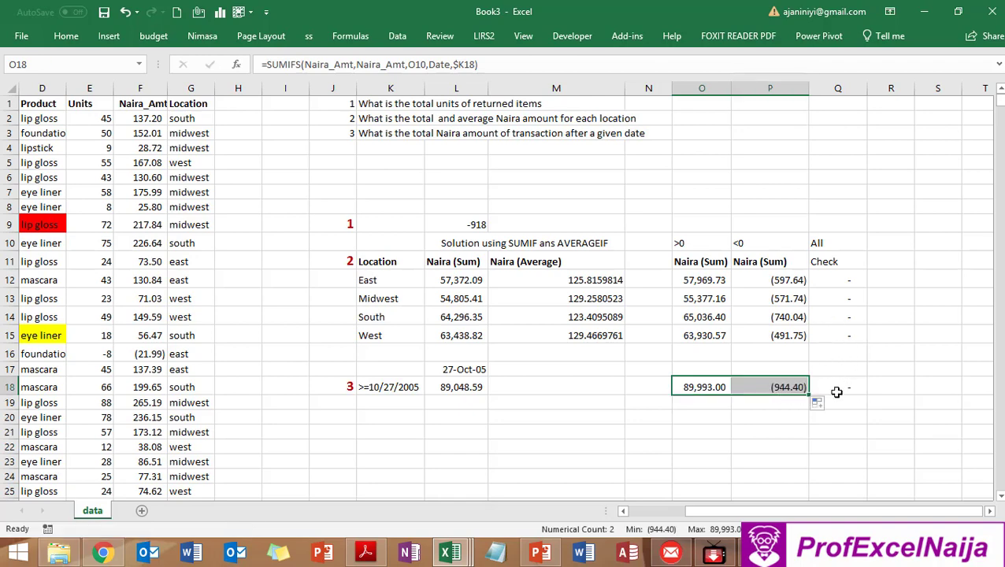